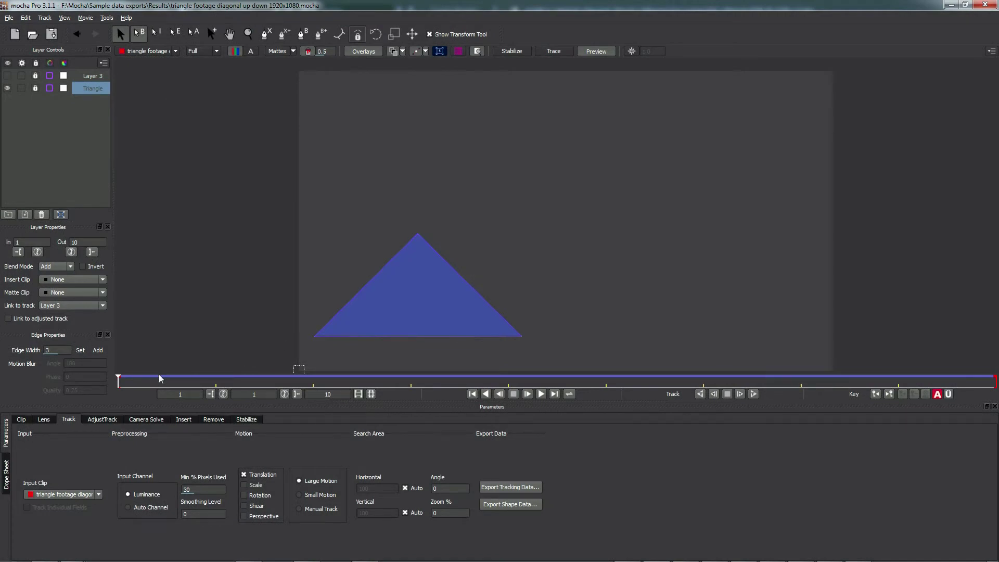
# Step: Display the planar surface of the Triangle layer in the viewer
pyautogui.moveTo(119, 381)
pyautogui.mouseDown()
pyautogui.moveTo(480, 368)
pyautogui.moveTo(985, 379)
pyautogui.moveTo(605, 380)
pyautogui.moveTo(194, 403)
pyautogui.moveTo(118, 386)
pyautogui.mouseUp()
pyautogui.click(95, 92)
pyautogui.click(439, 51)
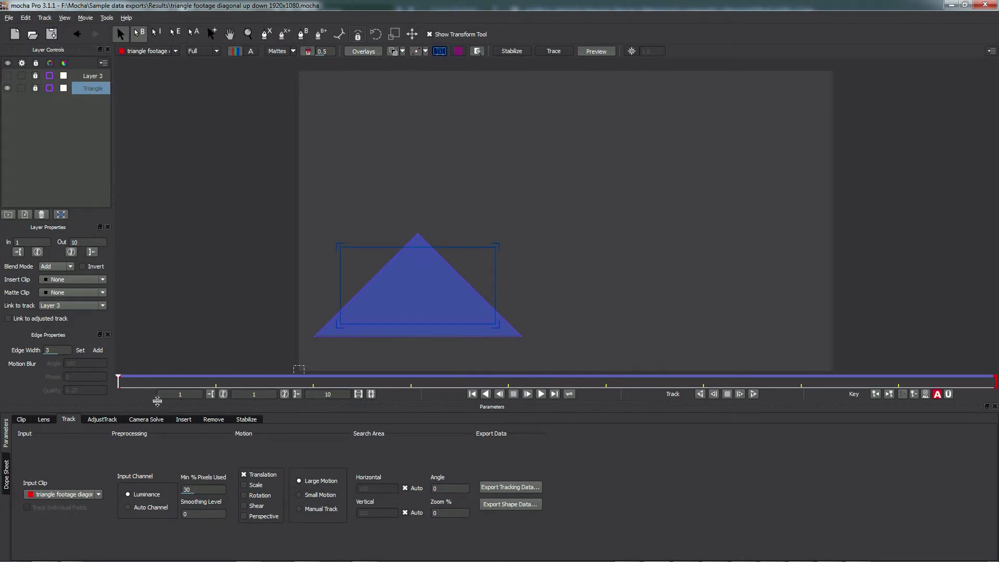
# Step: Review the triangle footage's clip attributes and frame settings, and return to the tracking parameters
pyautogui.moveTo(119, 389); pyautogui.dragTo(85, 409)
pyautogui.click(21, 419)
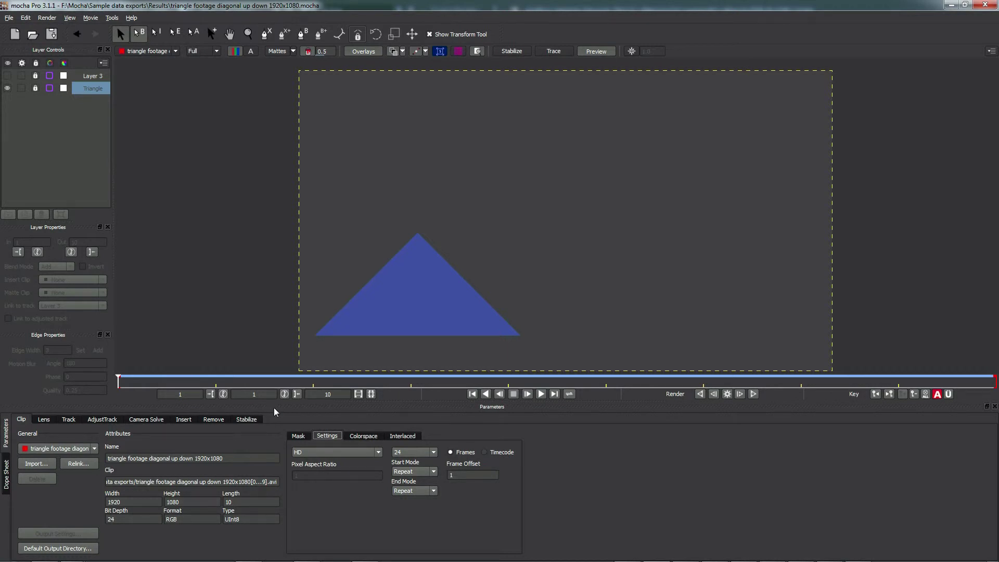
pyautogui.click(73, 421)
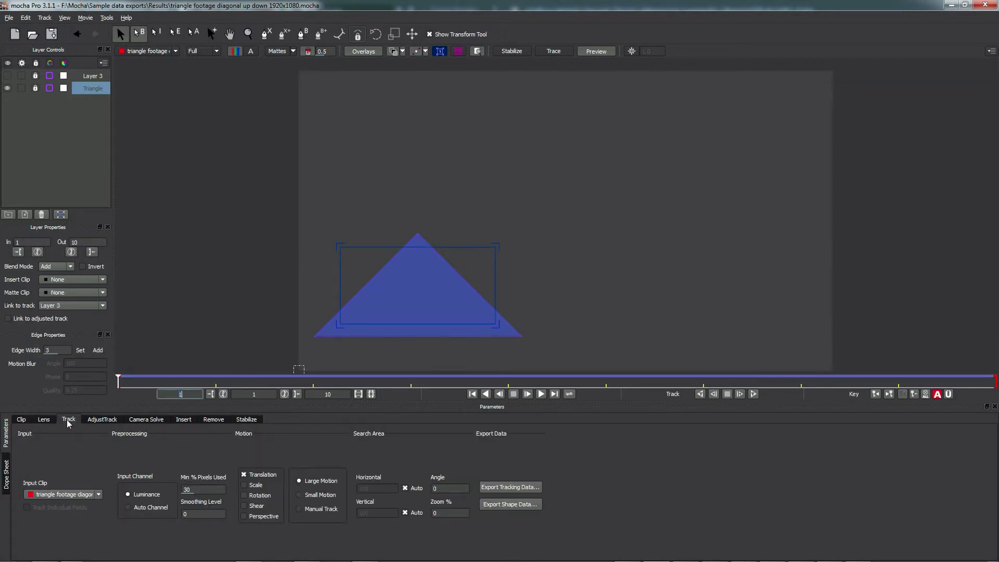
pyautogui.click(536, 283)
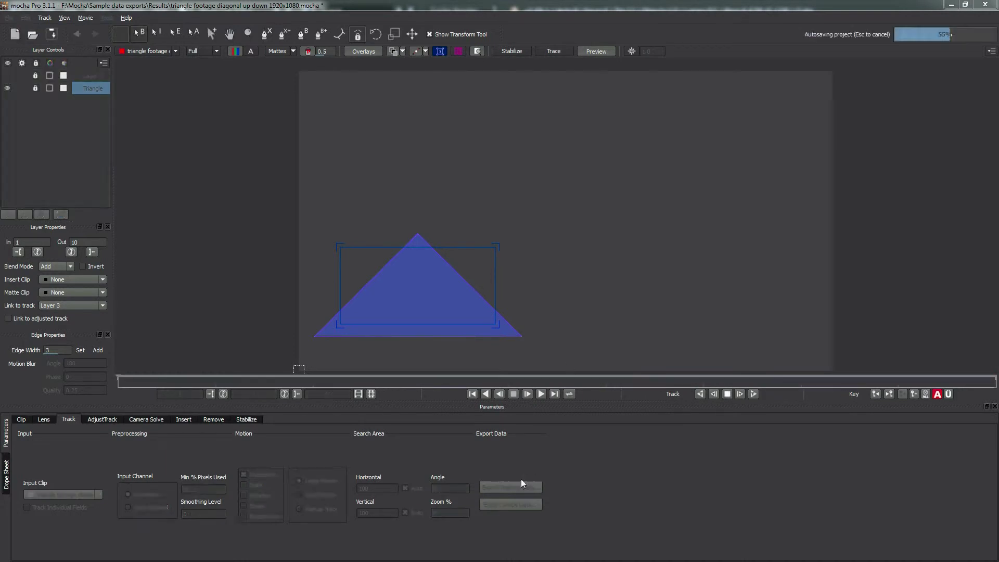
# Step: Copy the Triangle layer's tracking data as After Effects Transform Data, then paste it into Blender's MochaBlend panel and widen the panel
pyautogui.click(510, 488)
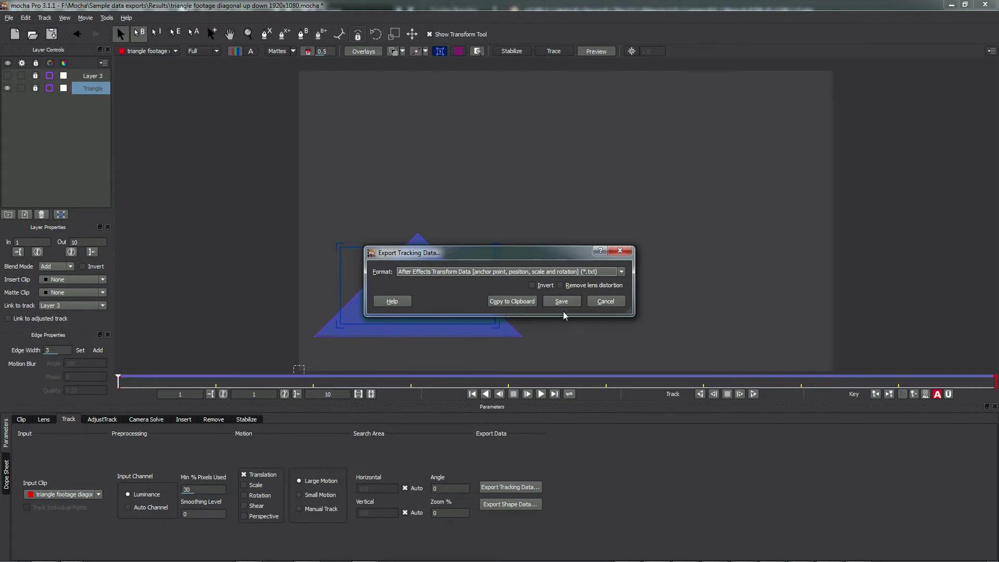
pyautogui.click(507, 303)
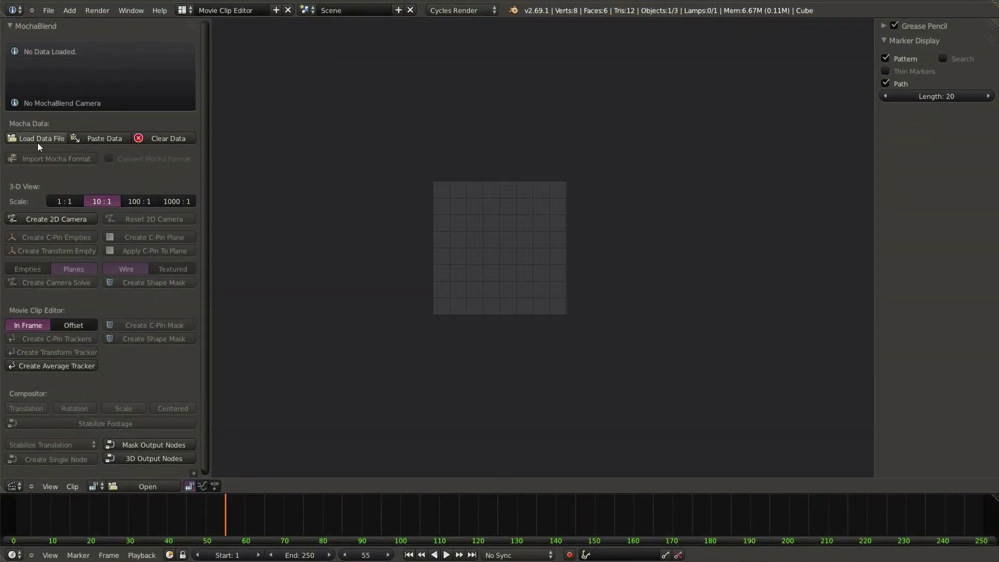
pyautogui.click(99, 139)
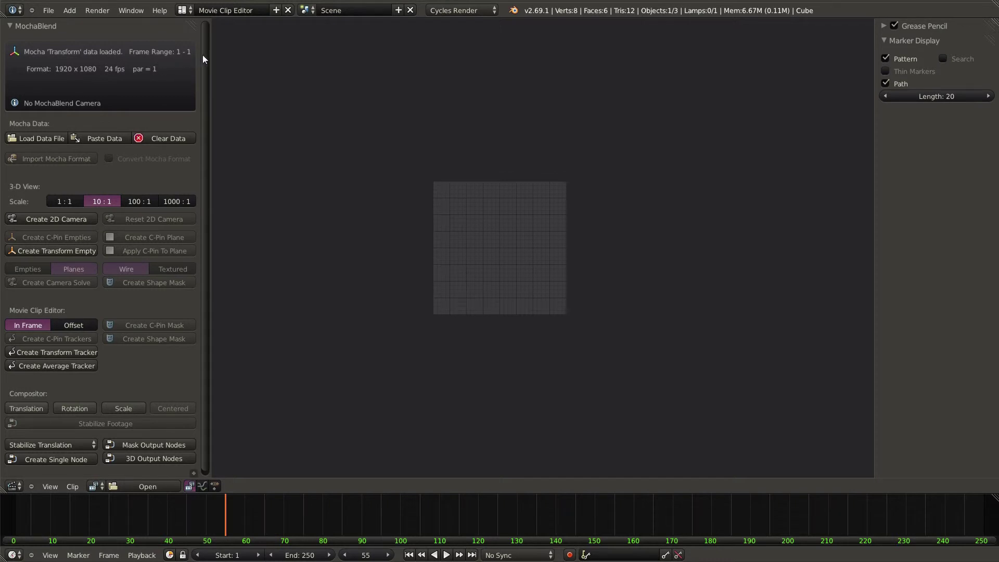
pyautogui.moveTo(208, 57); pyautogui.dragTo(243, 61)
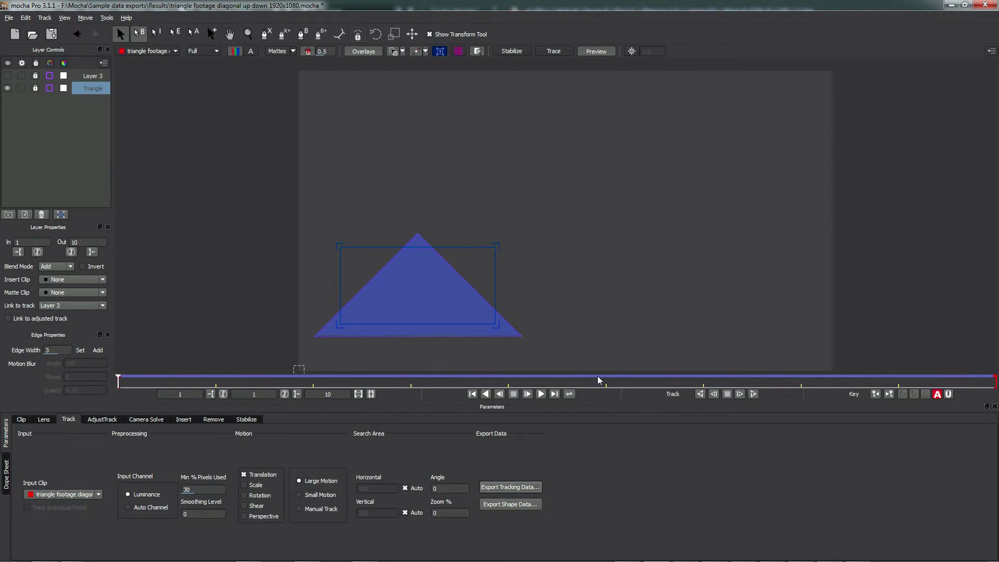
# Step: Copy the Triangle layer's tracking from mocha Pro as After Effects Corner Pin (corner pin only) and paste it into MochaBlend in Blender
pyautogui.click(518, 488)
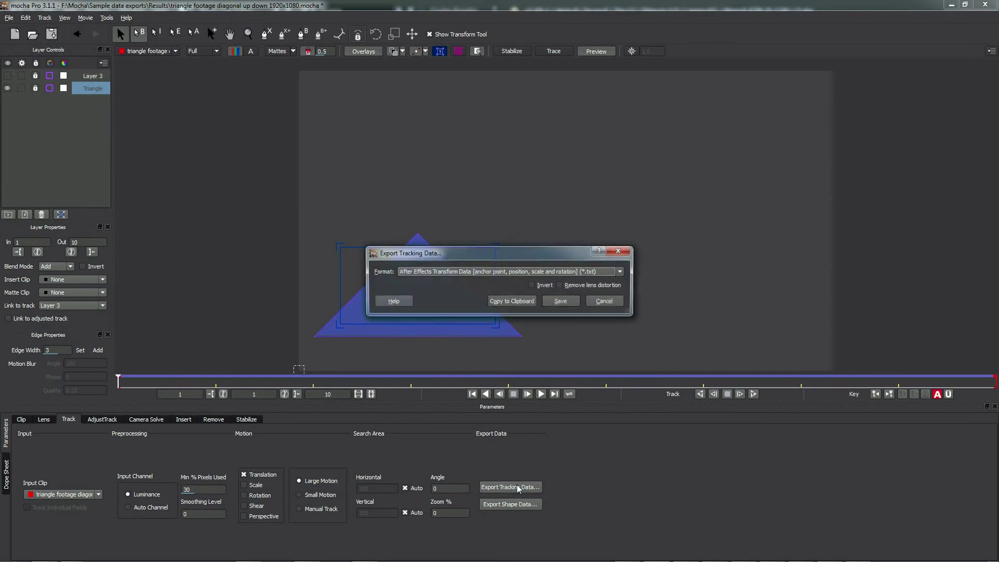
pyautogui.click(621, 271)
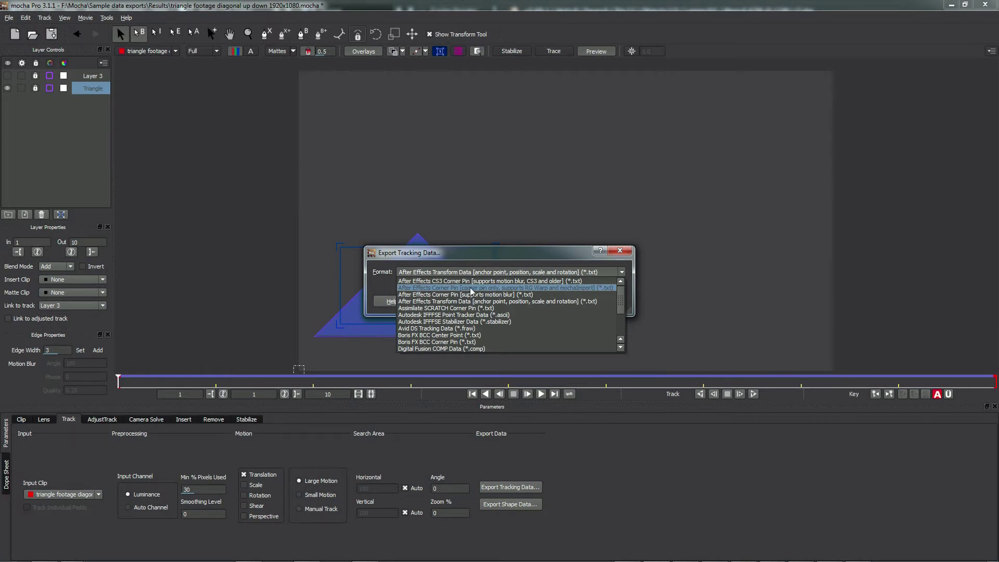
pyautogui.click(470, 288)
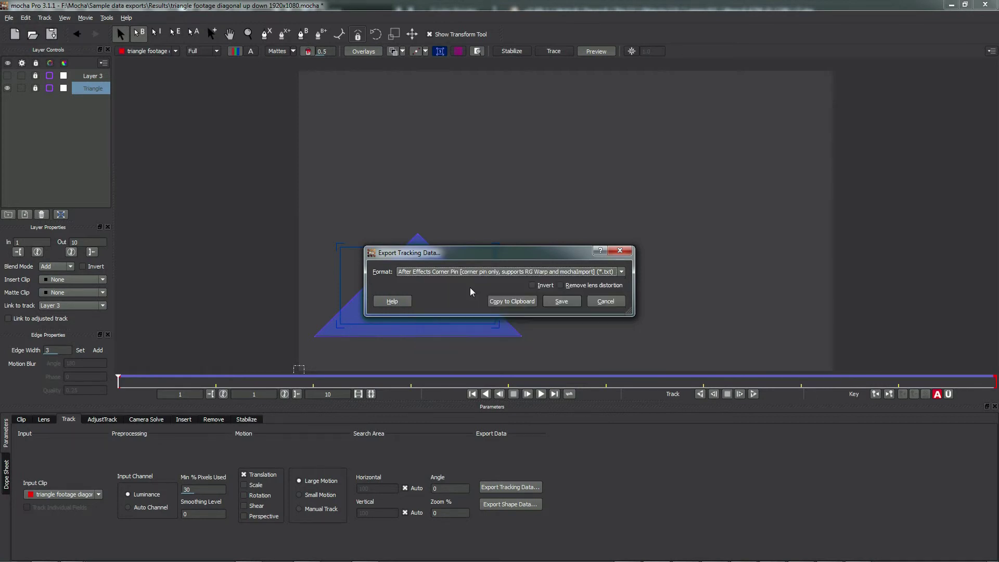
pyautogui.click(509, 303)
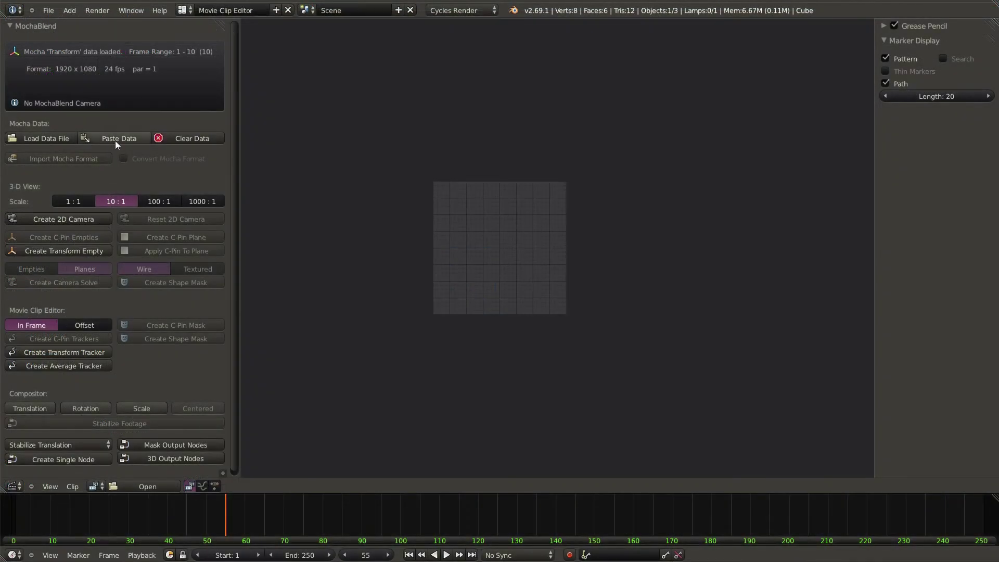
pyautogui.click(117, 139)
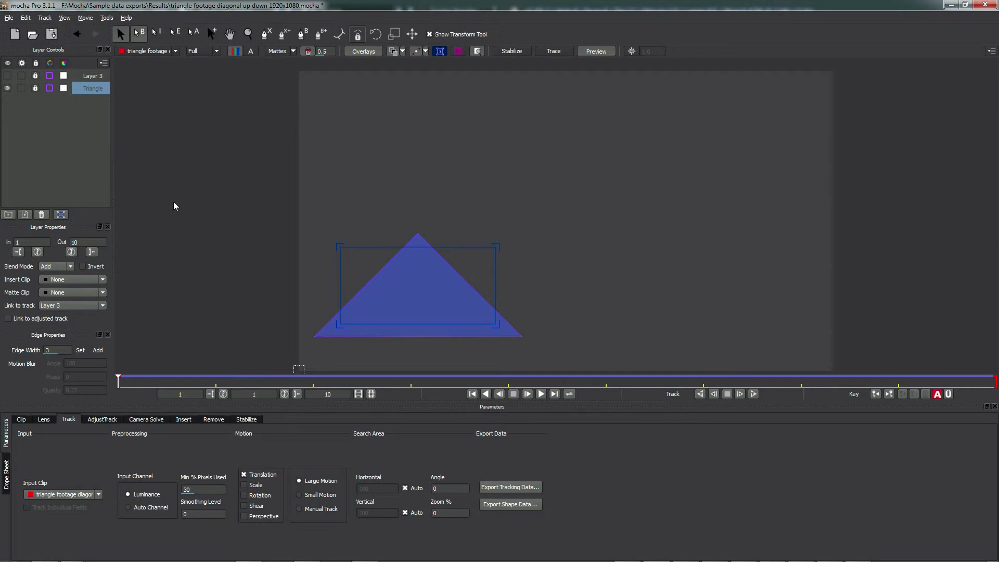
# Step: Unlock the Triangle layer in mocha Pro, and set the timeline's out point to frame 7 and the layer's Out to frame 6
pyautogui.click(35, 89)
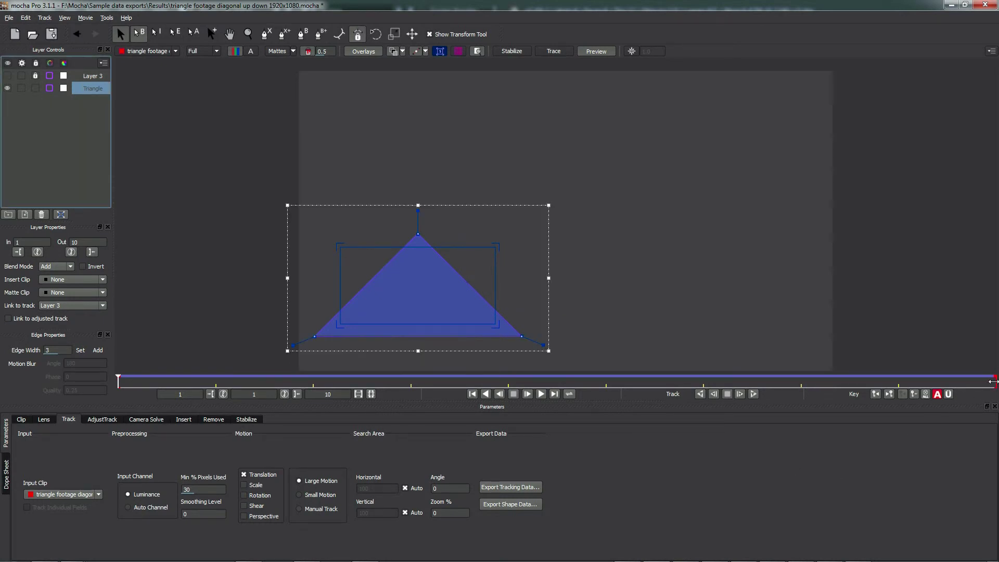
pyautogui.moveTo(949, 382); pyautogui.dragTo(800, 383)
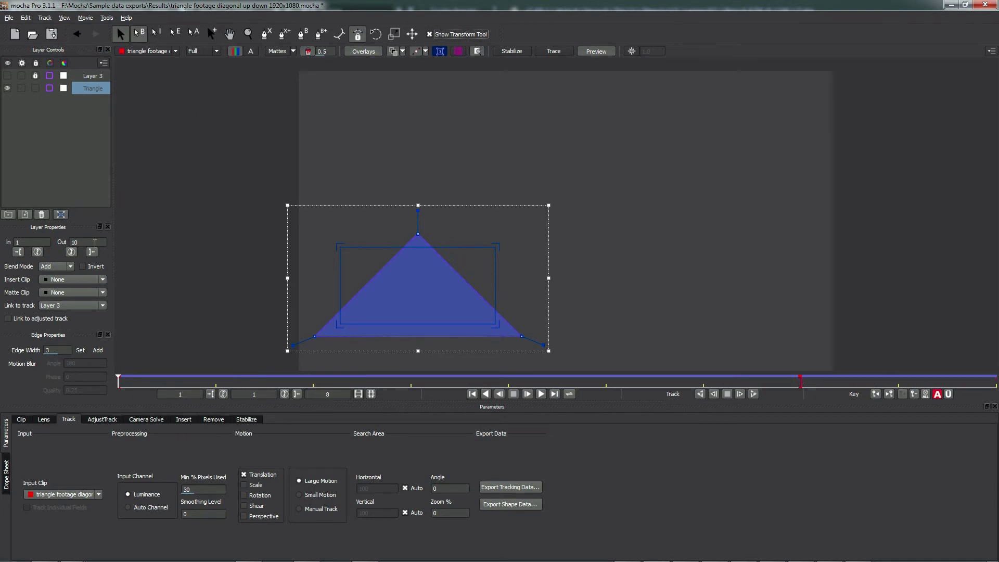
pyautogui.moveTo(800, 382); pyautogui.dragTo(605, 383)
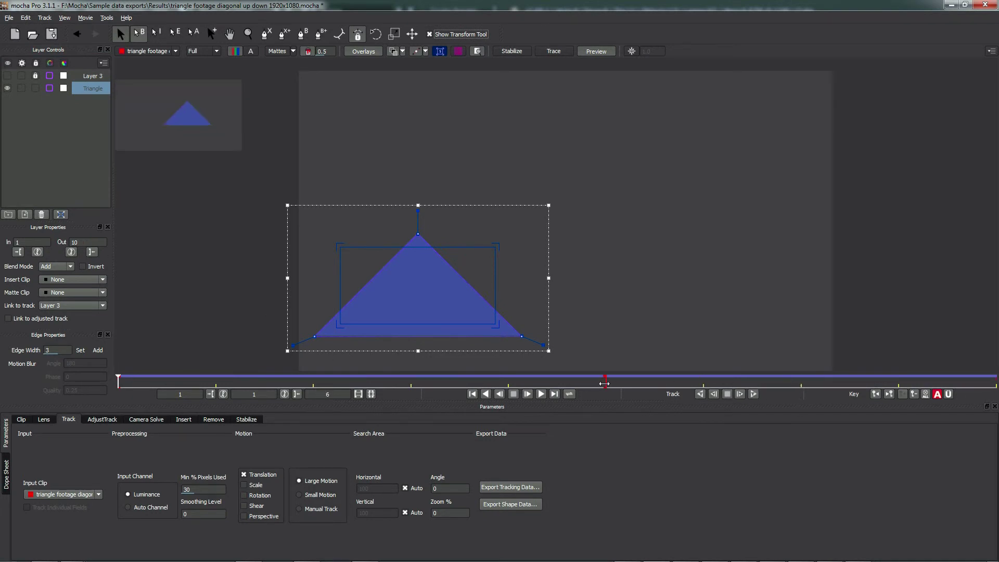
pyautogui.click(91, 253)
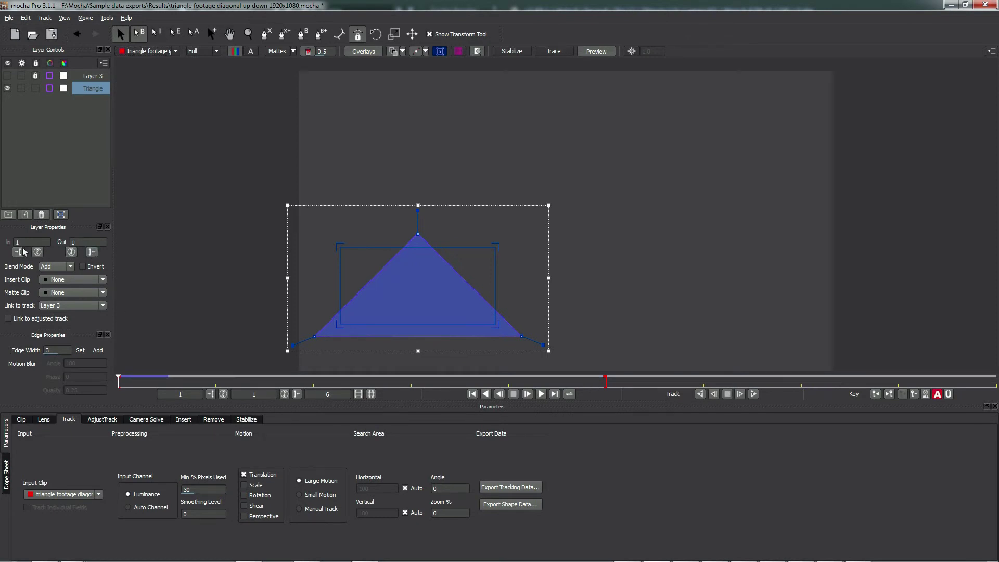
pyautogui.moveTo(605, 382); pyautogui.dragTo(702, 383)
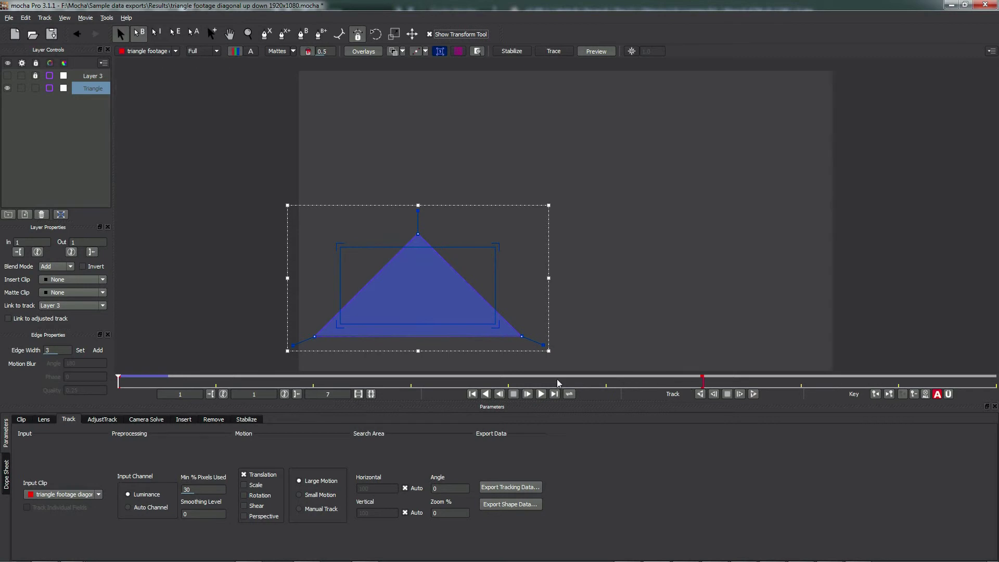
pyautogui.click(607, 383)
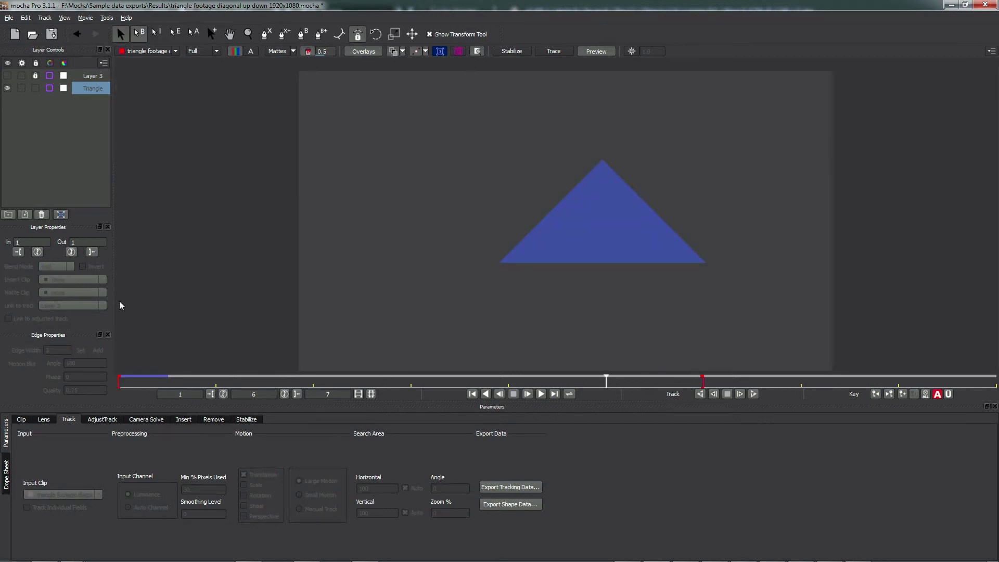
pyautogui.click(92, 253)
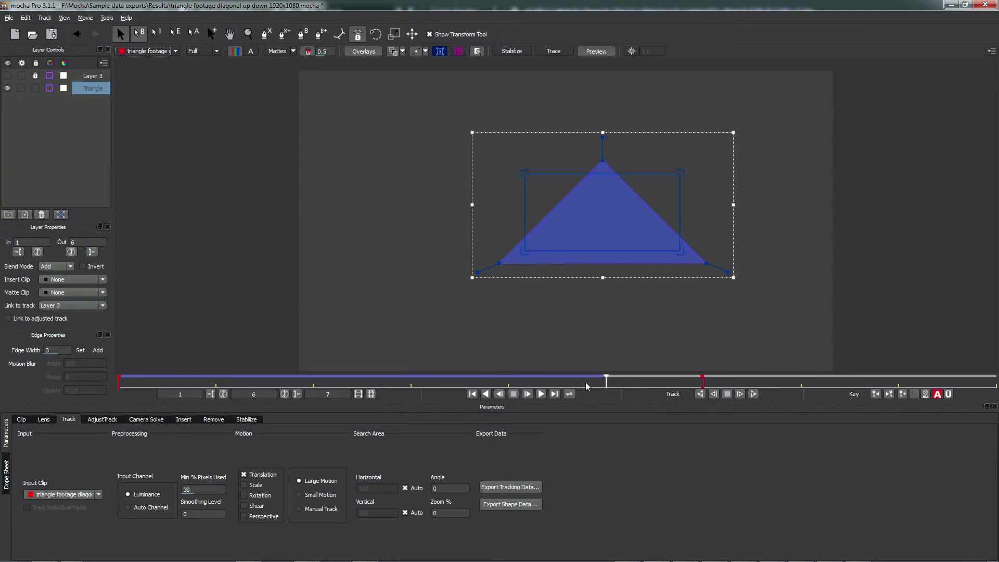
# Step: Copy the shortened Triangle layer's corner-pin tracking data and paste it into MochaBlend in Blender
pyautogui.click(522, 489)
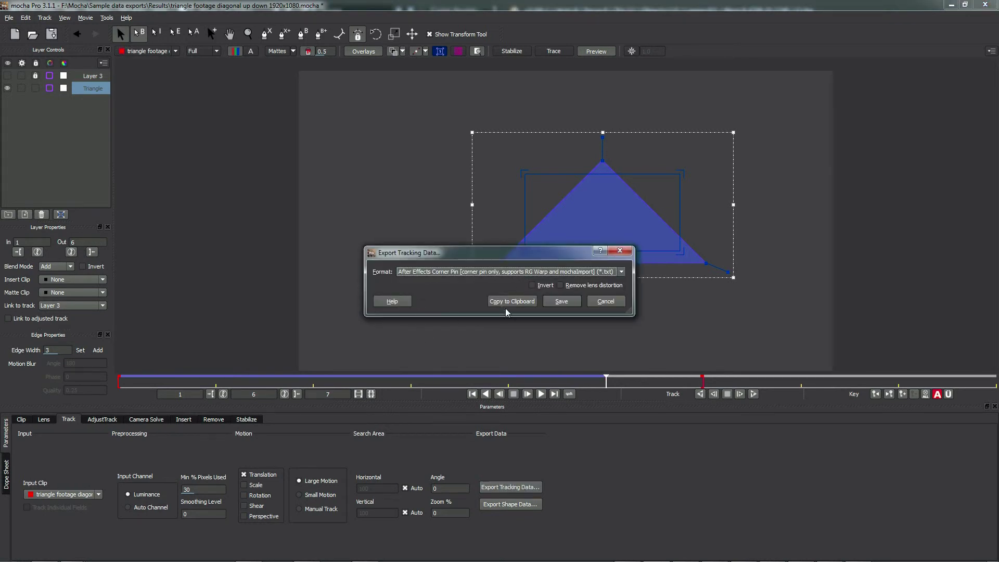
pyautogui.click(522, 302)
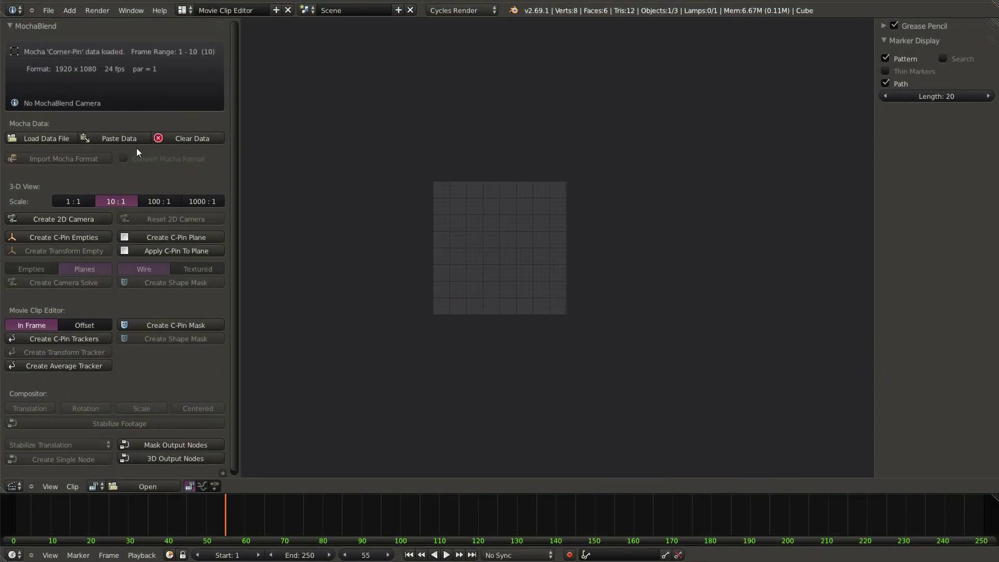
pyautogui.click(120, 140)
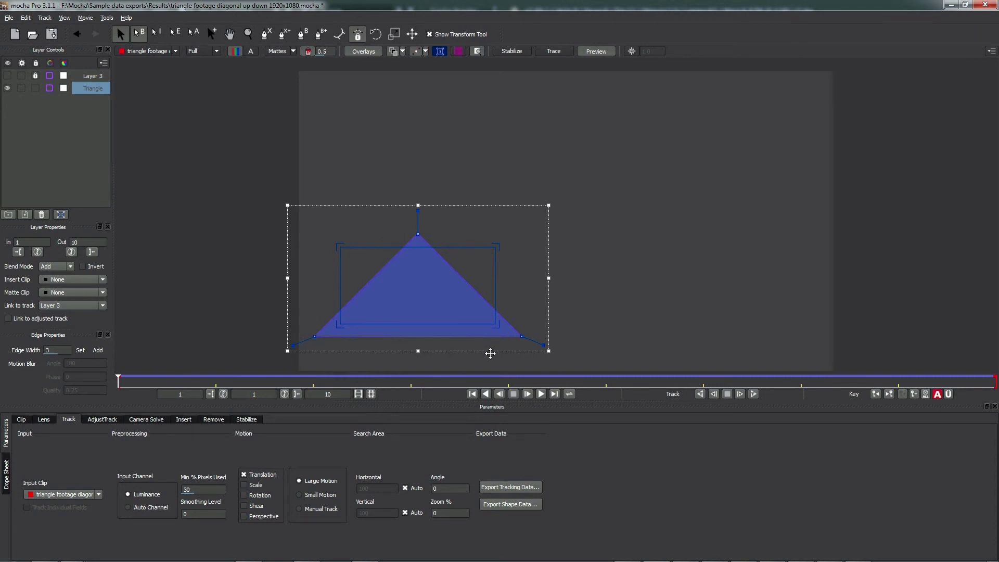
# Step: Export the Triangle layer's shape data from mocha Pro to the clipboard and paste it into MochaBlend in Blender
pyautogui.click(520, 505)
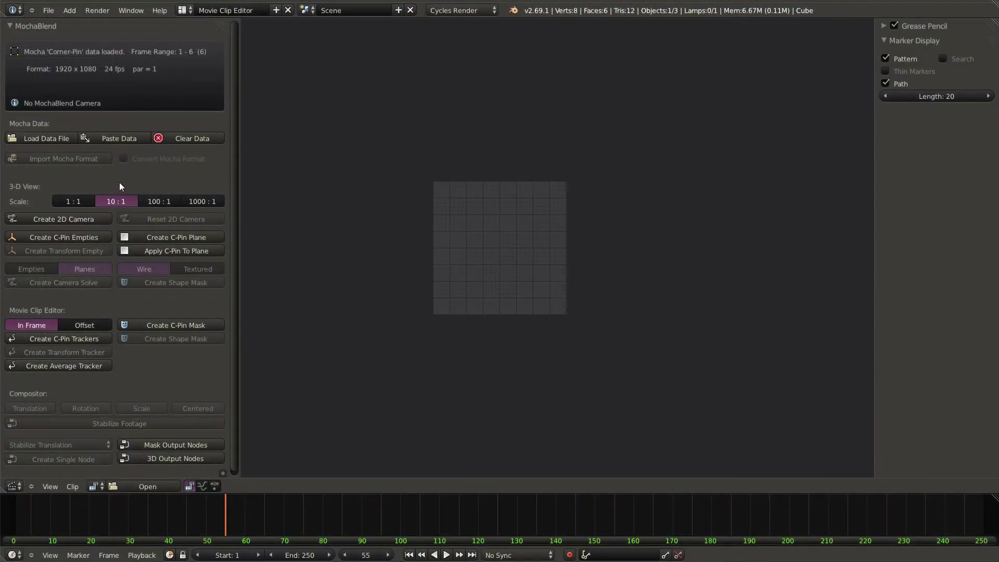
pyautogui.click(118, 138)
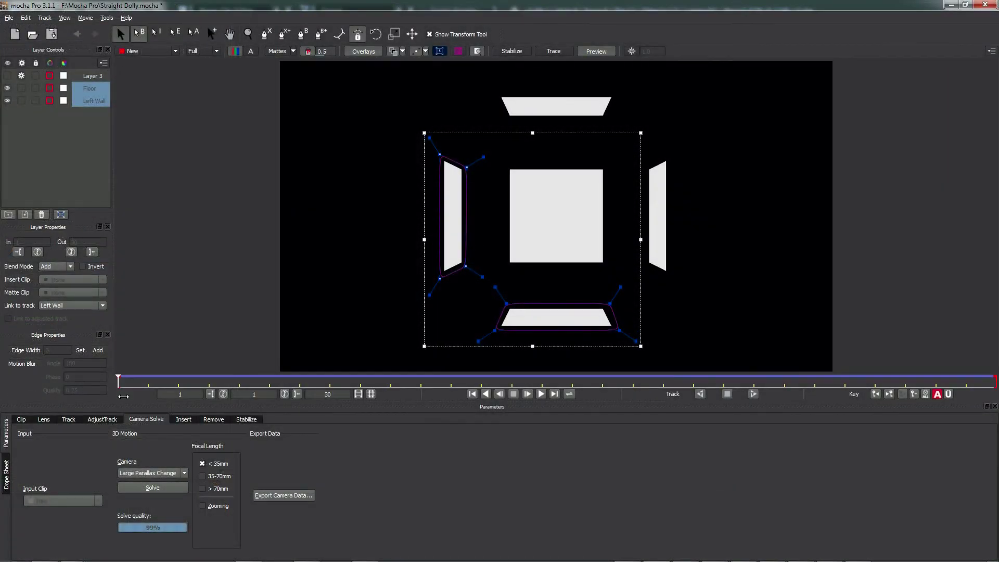
# Step: Copy the Straight Dolly camera solve as After Effects 3D Motion Data, paste it into MochaBlend in Blender, and widen the panel
pyautogui.click(286, 495)
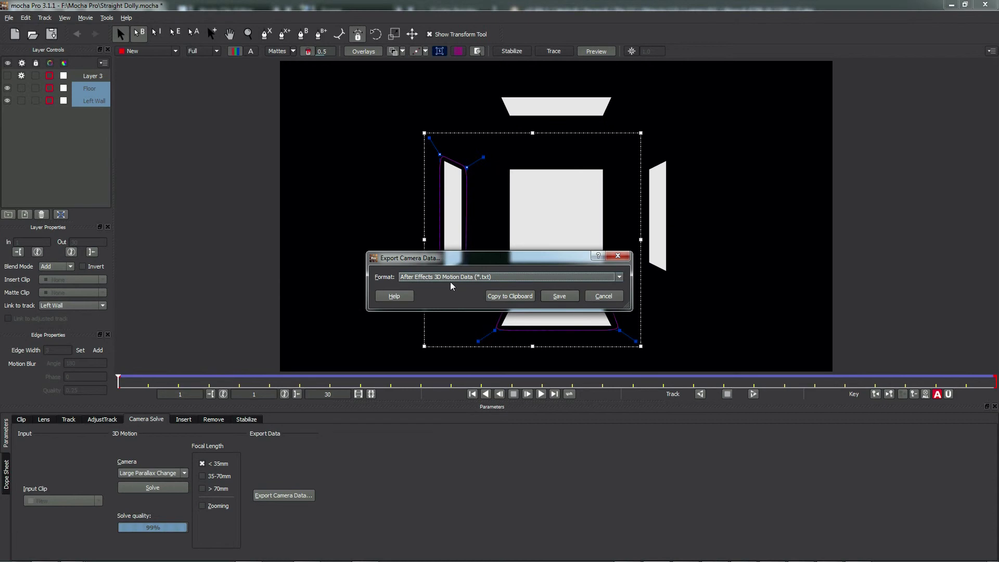
pyautogui.click(514, 297)
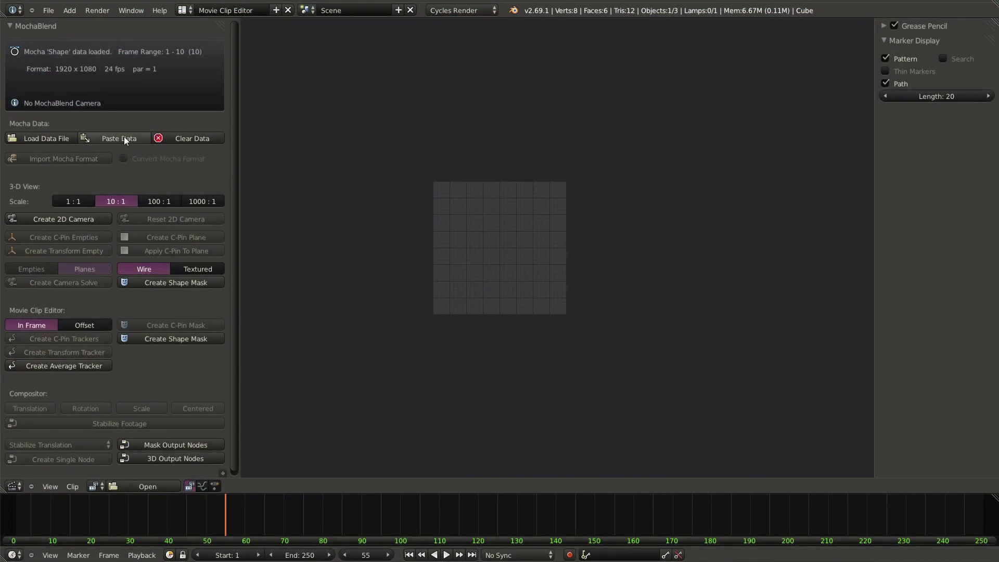
pyautogui.click(124, 137)
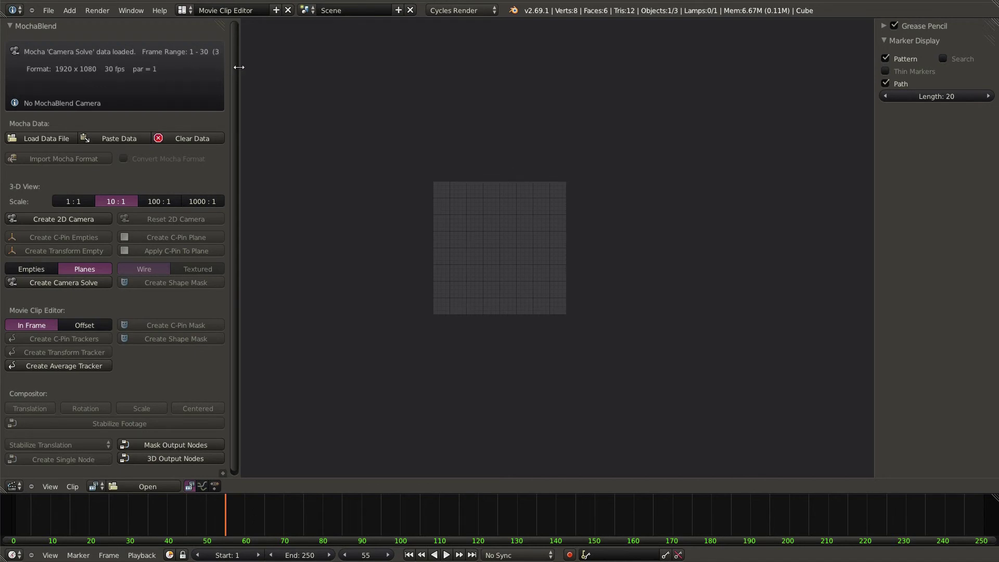
pyautogui.moveTo(239, 69); pyautogui.dragTo(254, 70)
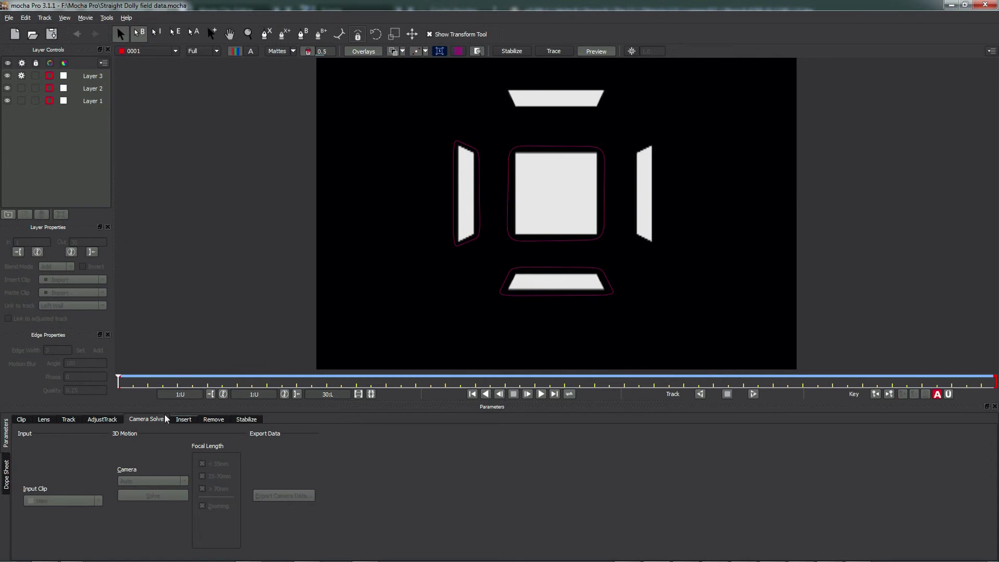
# Step: Copy Layer 2's tracking data from the Straight Dolly field data project to the clipboard as After Effects Transform Data
pyautogui.click(69, 419)
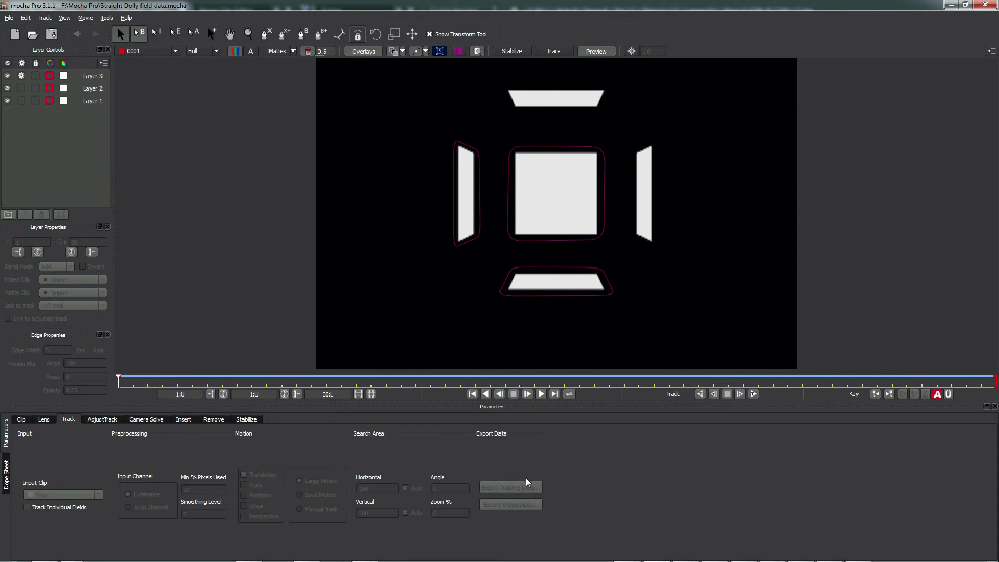
pyautogui.click(90, 90)
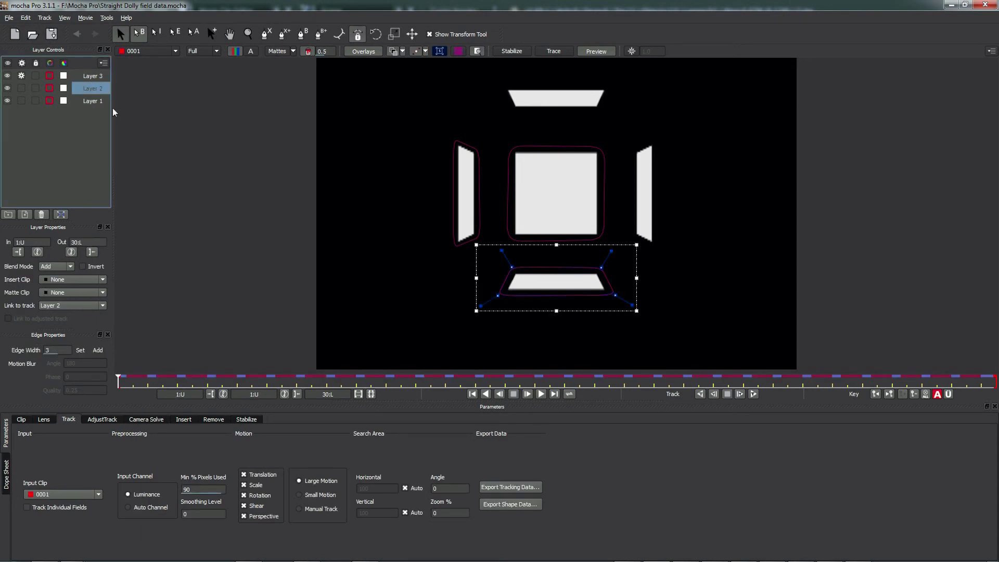
pyautogui.click(514, 488)
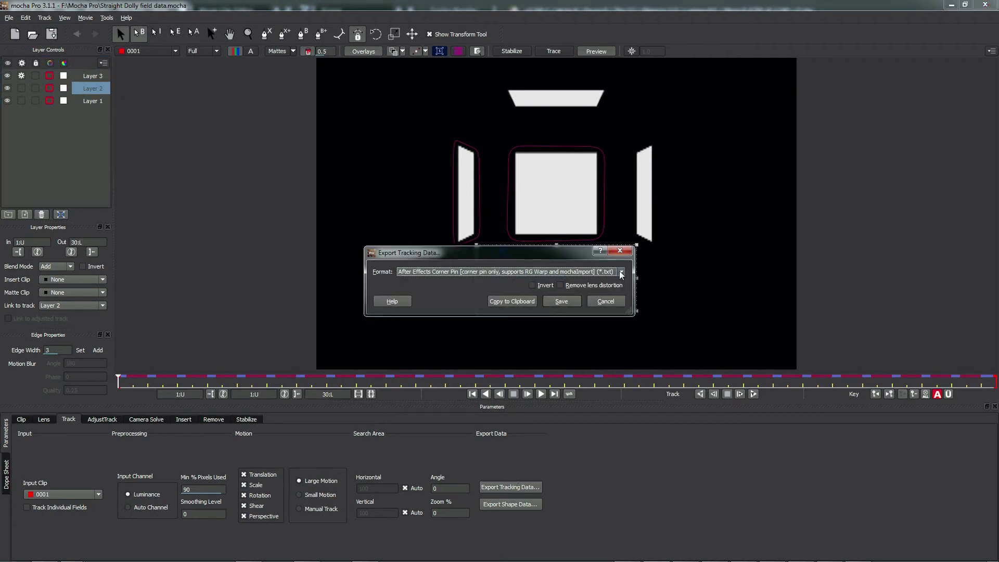
pyautogui.click(621, 273)
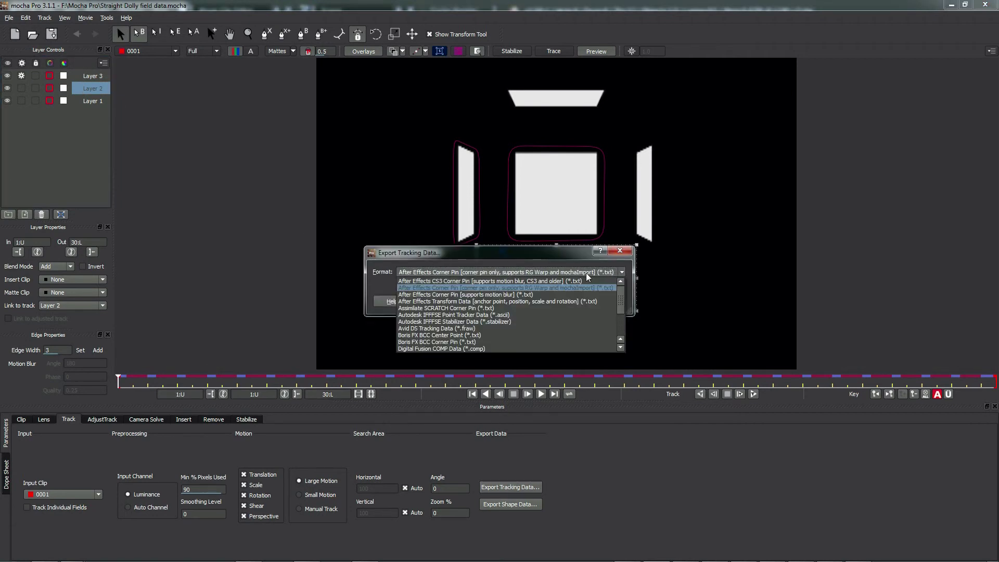
pyautogui.click(456, 302)
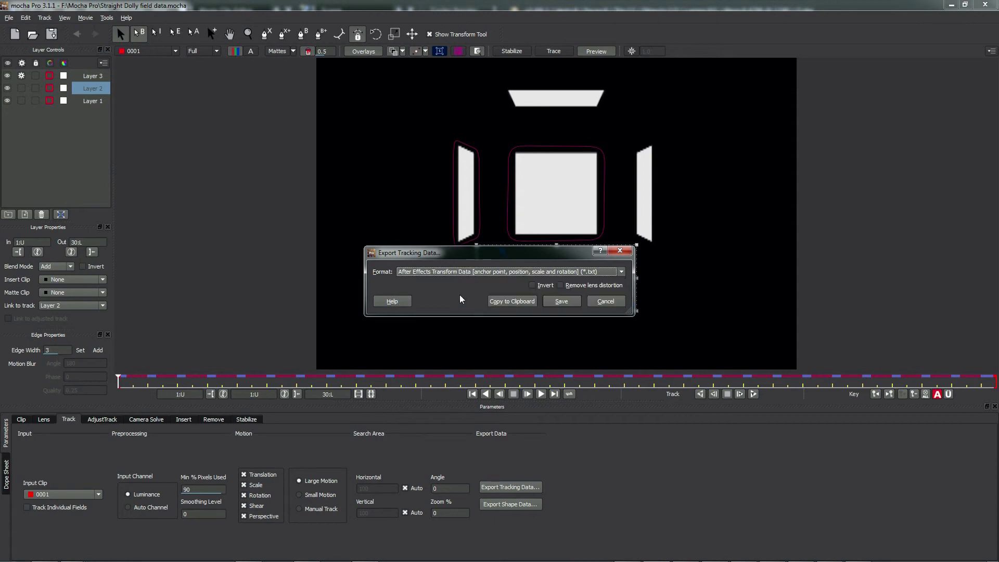
pyautogui.click(501, 304)
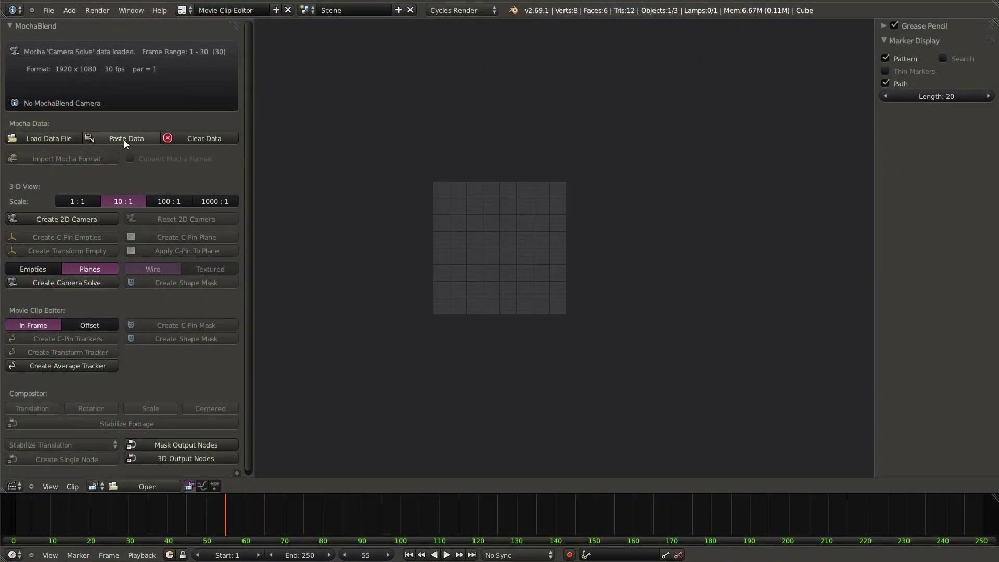
# Step: Paste the copied transform data into MochaBlend in Blender, and switch Convert Mocha Format on and back off
pyautogui.click(125, 138)
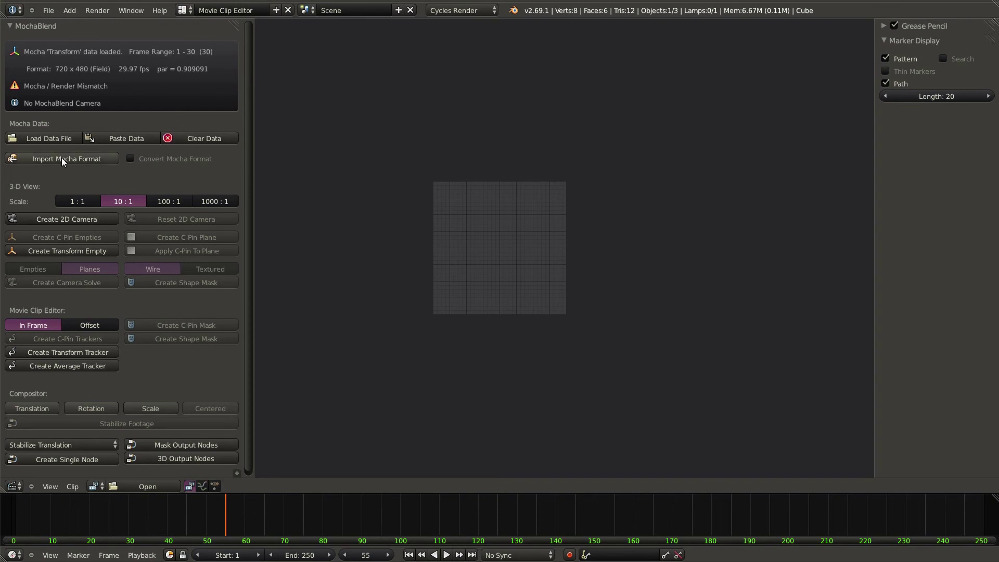
pyautogui.click(131, 159)
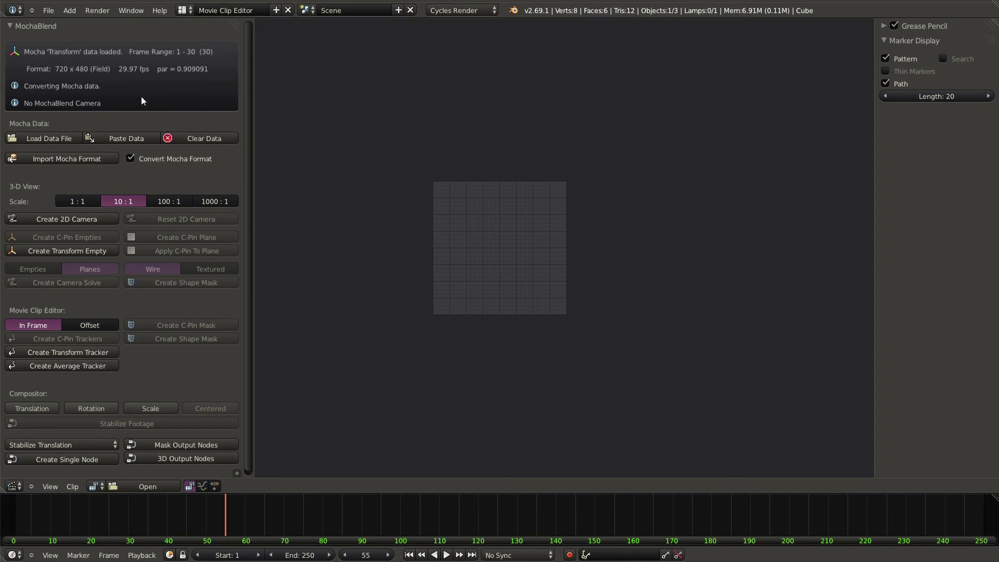
pyautogui.click(130, 158)
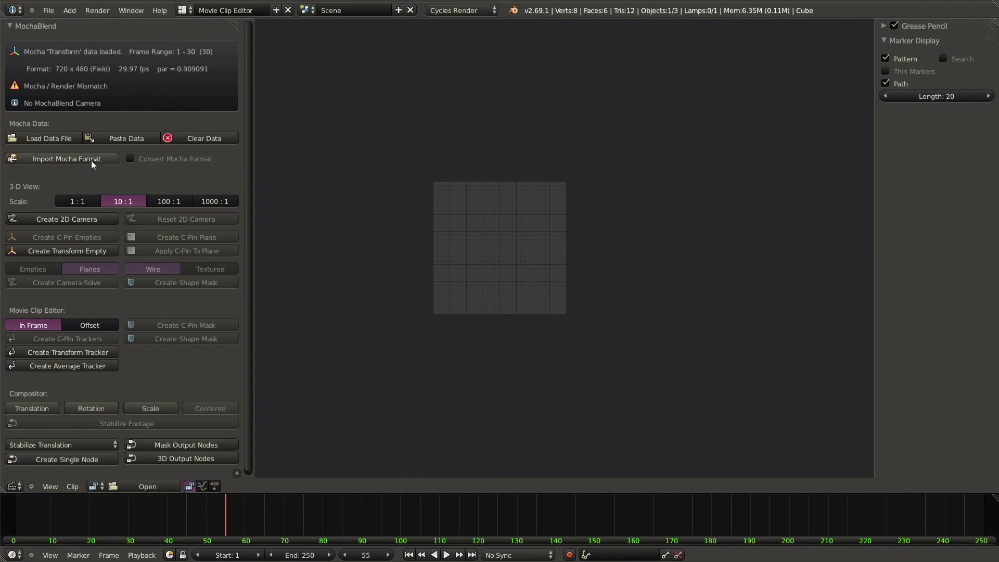
# Step: Open the Default screen layout to examine the scene's render dimensions, and return to the Movie Clip Editor layout
pyautogui.click(183, 10)
pyautogui.click(205, 58)
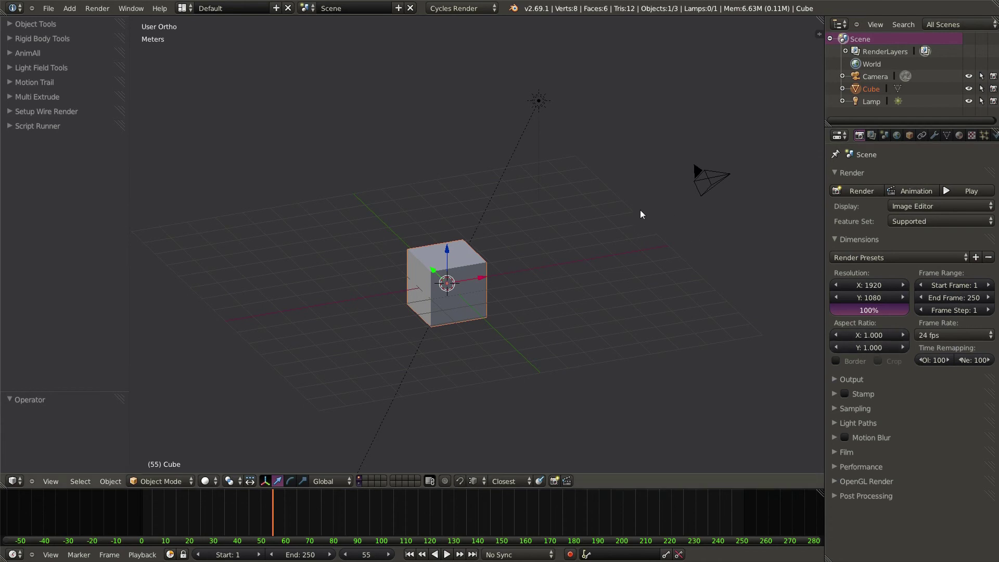
pyautogui.click(182, 10)
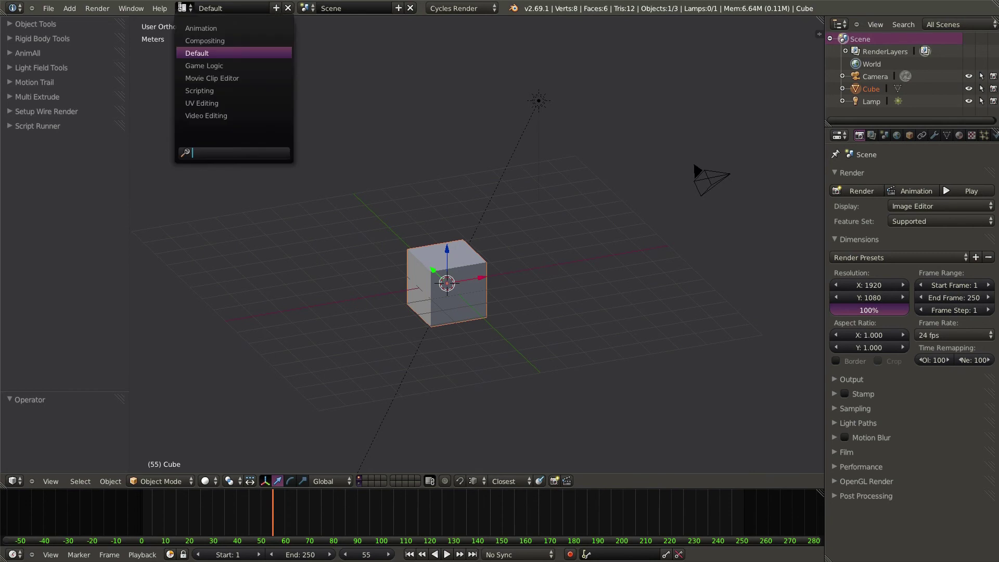
pyautogui.click(219, 80)
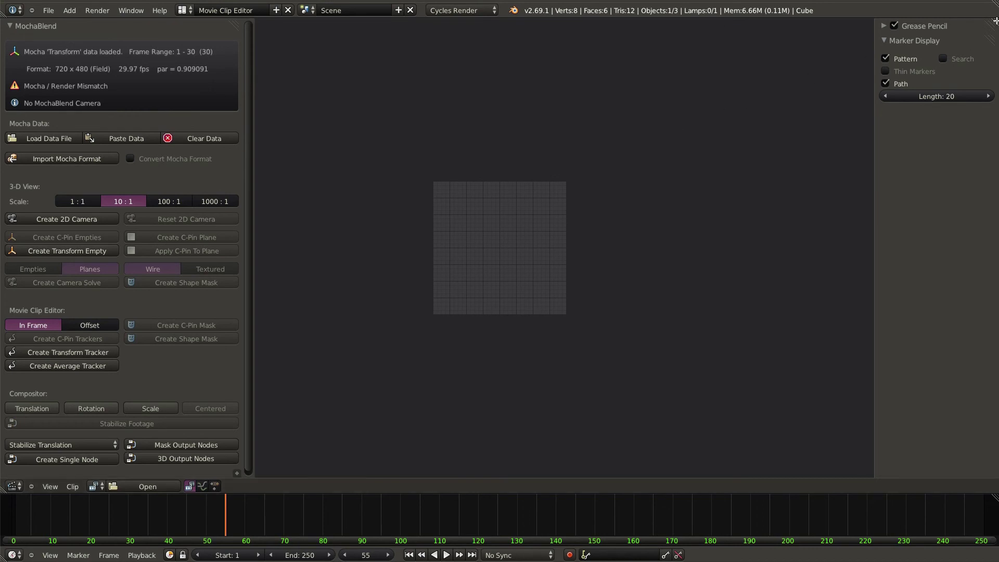
# Step: Add a narrow Properties editor beside the clip editor in place of the marker sidebar, and import the mocha format into the render settings
pyautogui.moveTo(995, 20); pyautogui.dragTo(625, 48)
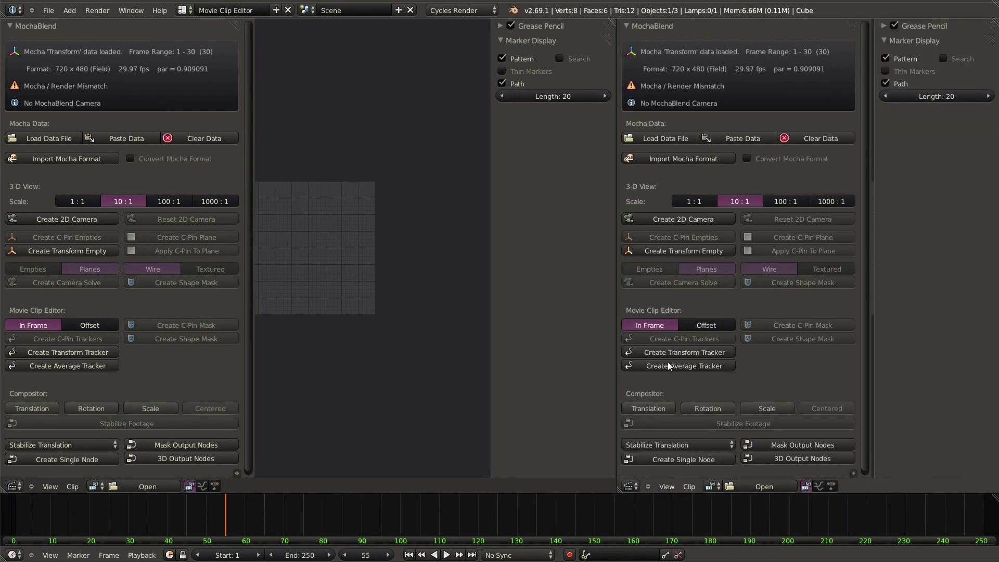
pyautogui.click(631, 486)
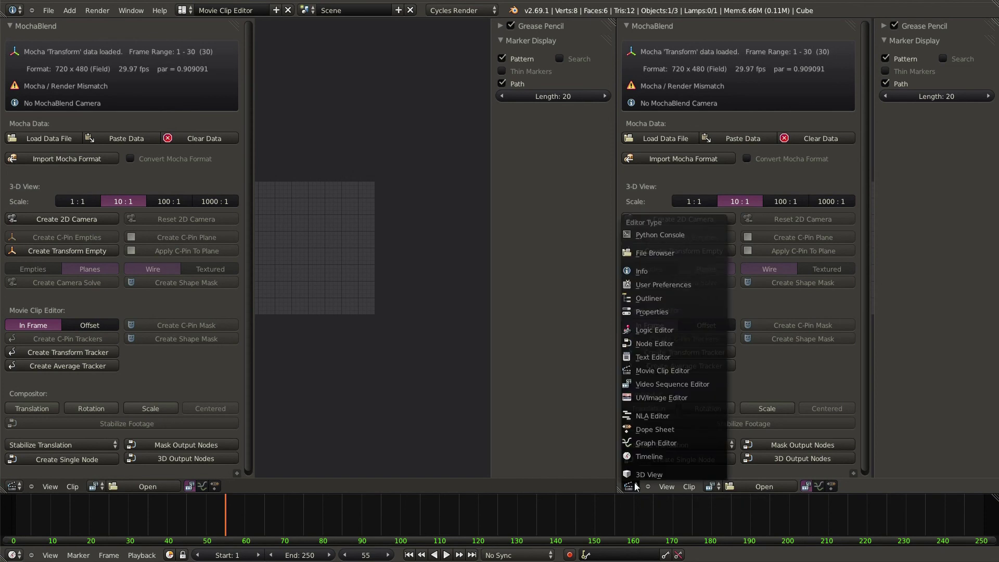
pyautogui.click(657, 313)
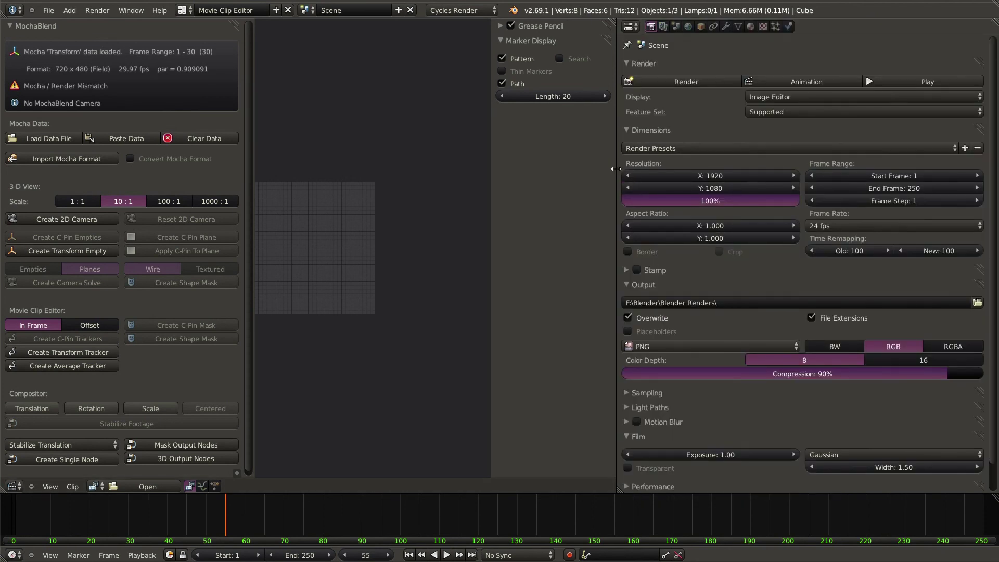
pyautogui.moveTo(616, 169); pyautogui.dragTo(816, 181)
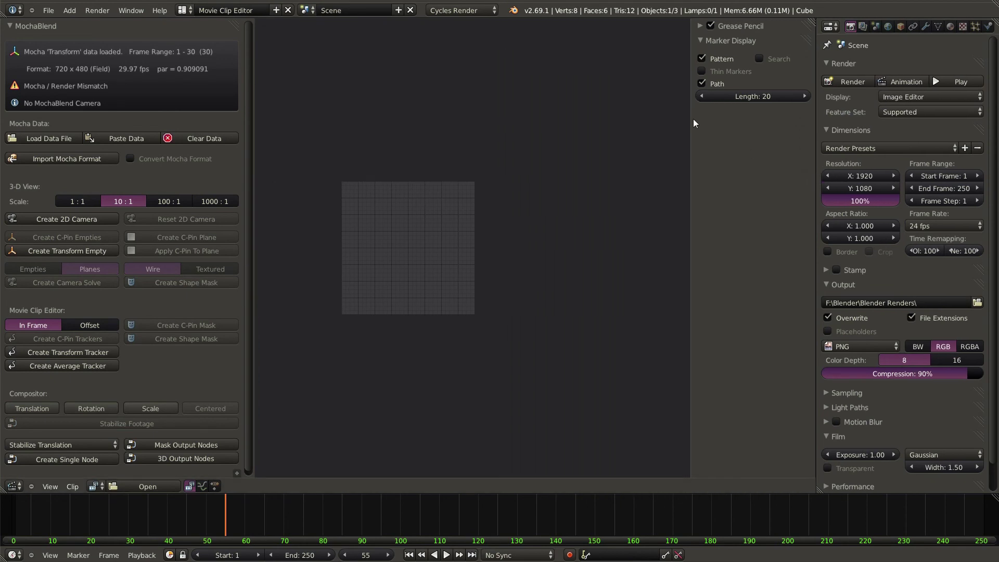
pyautogui.moveTo(691, 122); pyautogui.dragTo(826, 129)
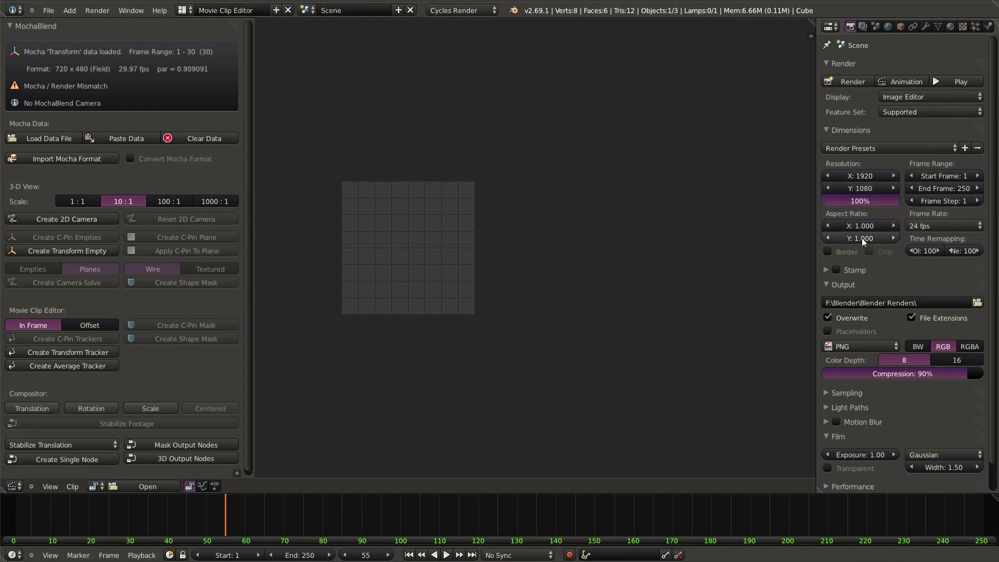
pyautogui.click(78, 159)
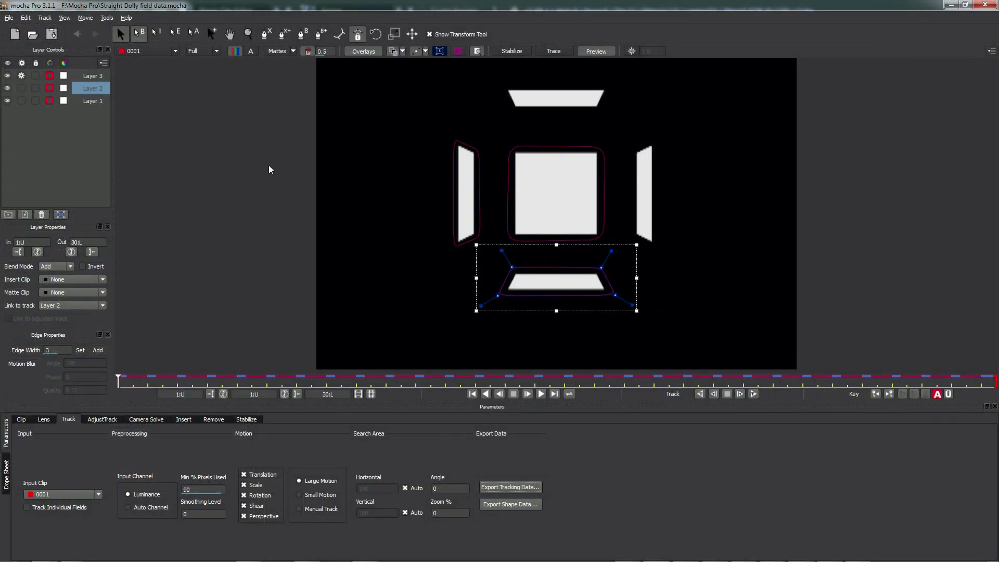
# Step: In mocha Pro, copy Layer 2's tracking data to the clipboard in the Boris FX BCC Center Point format
pyautogui.click(517, 488)
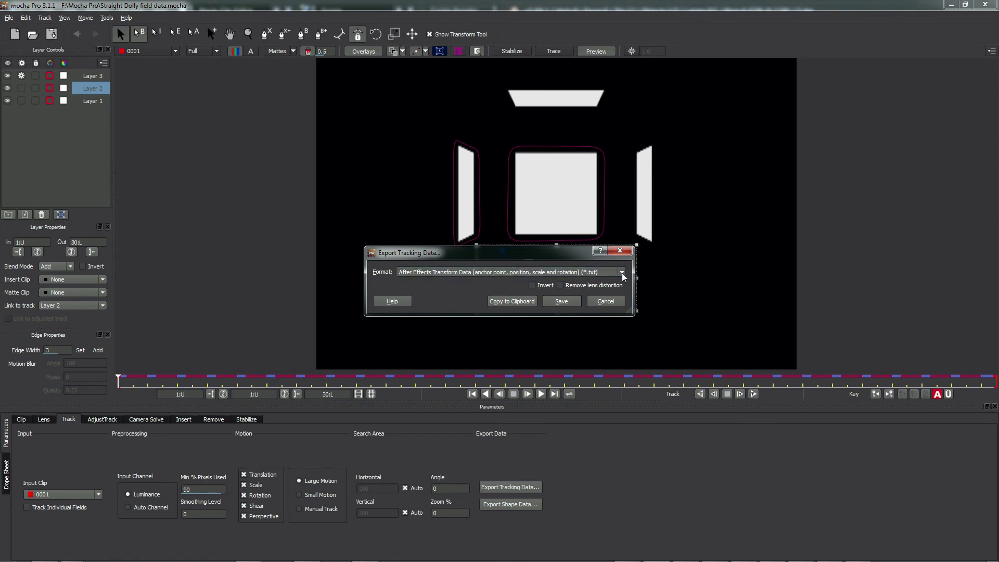
pyautogui.click(621, 275)
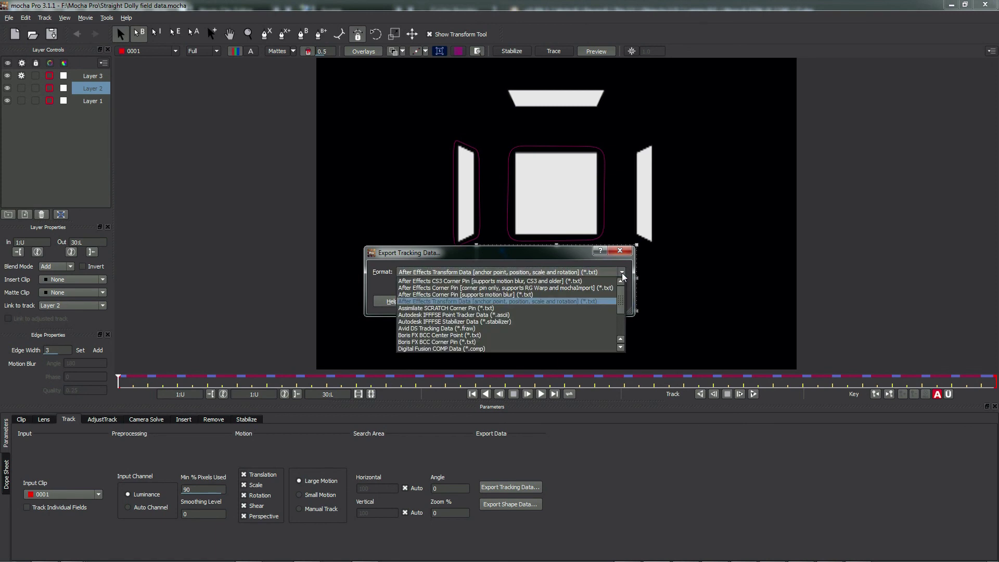
pyautogui.click(423, 336)
pyautogui.click(518, 302)
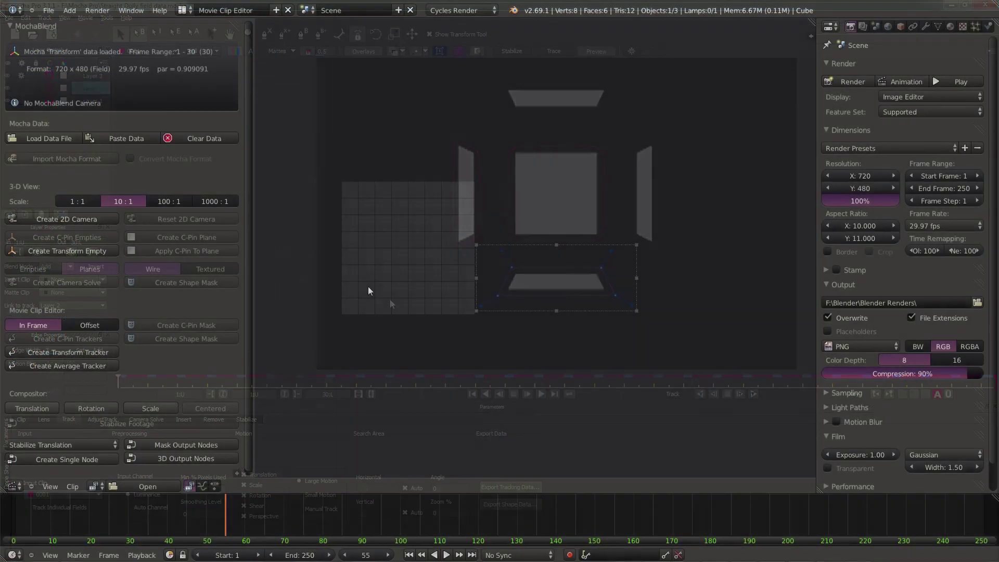
# Step: Try to paste the Boris FX data into MochaBlend in Blender, clear the data, and paste the clipboard again
pyautogui.click(126, 139)
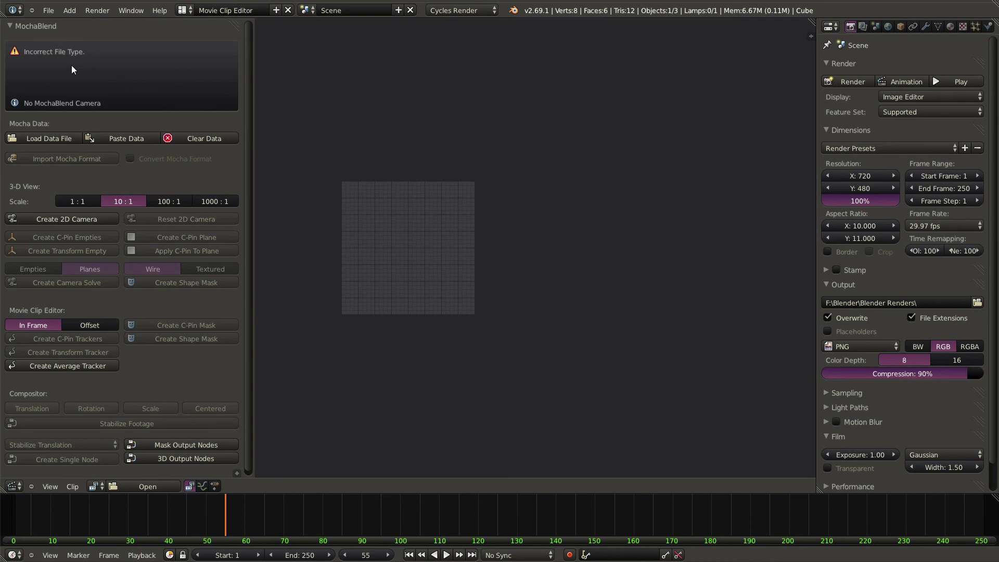
pyautogui.click(204, 140)
pyautogui.click(126, 138)
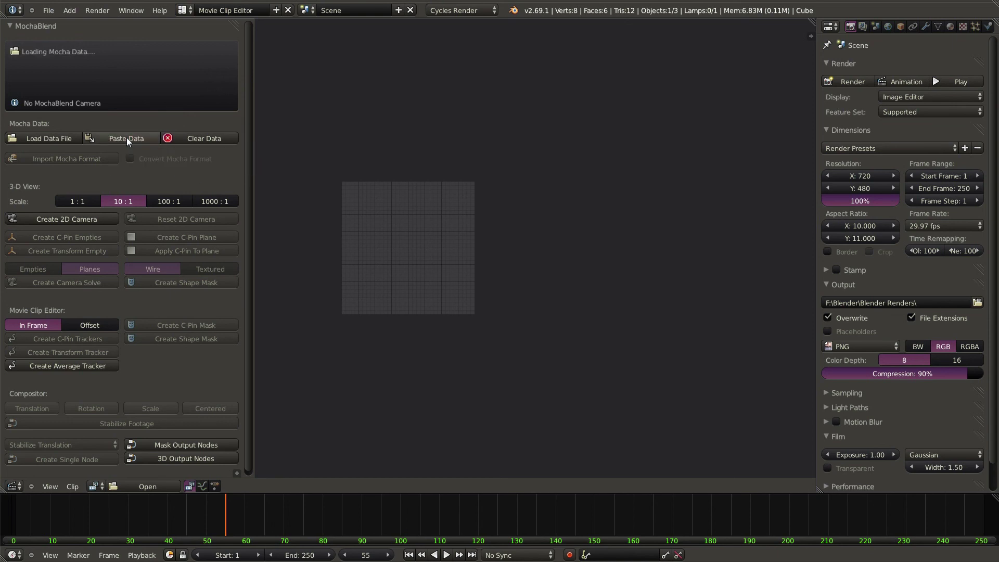